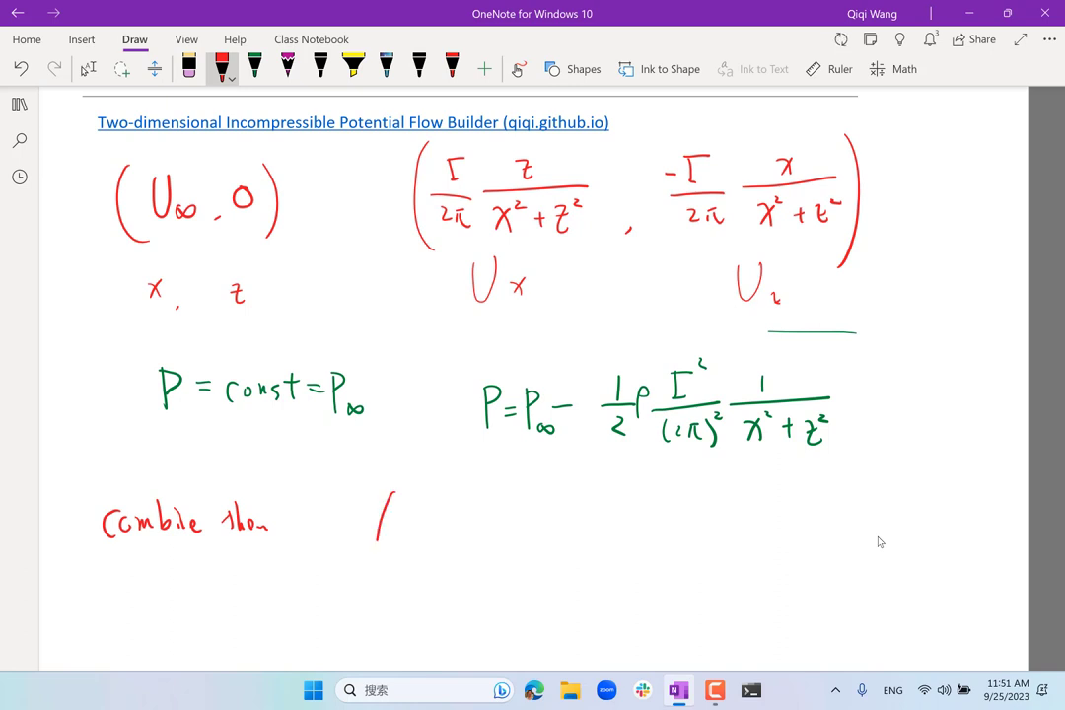
Handwrite the first component U∞ + Γ/2π·z/(x²+z²) in red ink
mouse_move(414, 528)
mouse_down()
mouse_move(414, 552)
mouse_move(431, 532)
mouse_move(461, 563)
mouse_move(490, 544)
mouse_move(484, 554)
mouse_up()
mouse_move(518, 507)
mouse_down()
mouse_move(540, 505)
mouse_move(528, 527)
mouse_up()
mouse_move(521, 527)
mouse_down()
mouse_move(538, 528)
mouse_move(558, 548)
mouse_move(527, 579)
mouse_up()
mouse_move(532, 569)
mouse_down()
mouse_move(551, 567)
mouse_move(535, 579)
mouse_up()
drag(545, 569, 549, 580)
mouse_move(606, 510)
mouse_down()
mouse_move(617, 509)
mouse_move(618, 532)
mouse_move(659, 549)
mouse_up()
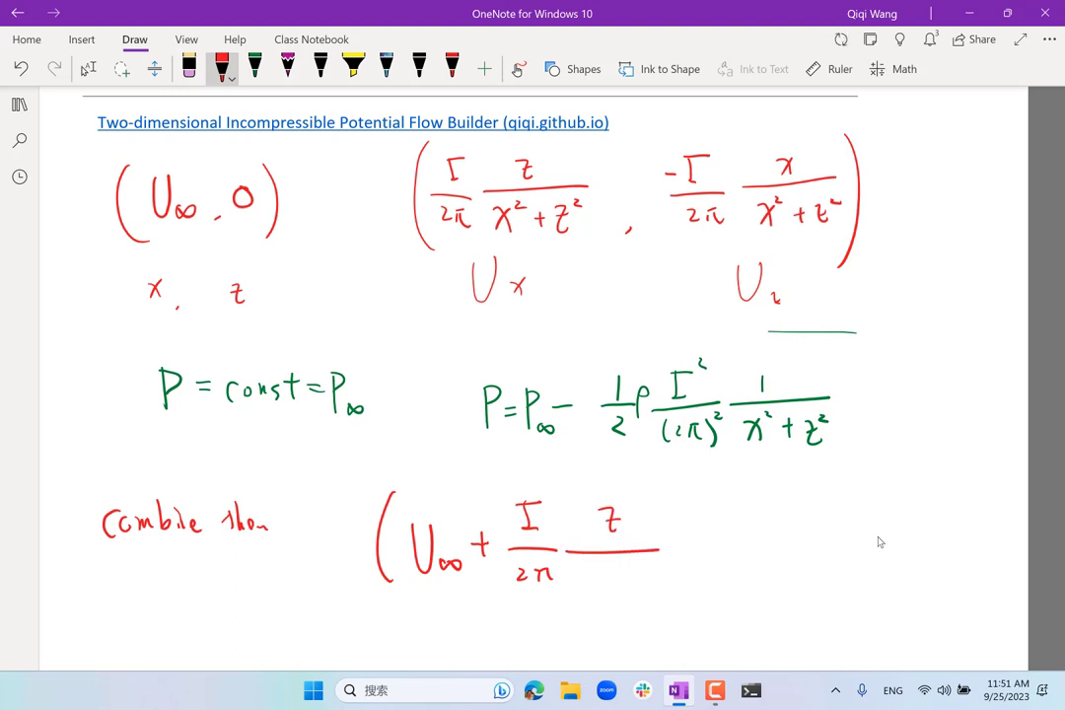
drag(577, 571, 596, 595)
mouse_move(595, 572)
mouse_down()
mouse_move(579, 595)
mouse_move(605, 582)
mouse_move(643, 592)
mouse_move(653, 579)
mouse_move(702, 578)
mouse_move(747, 548)
mouse_up()
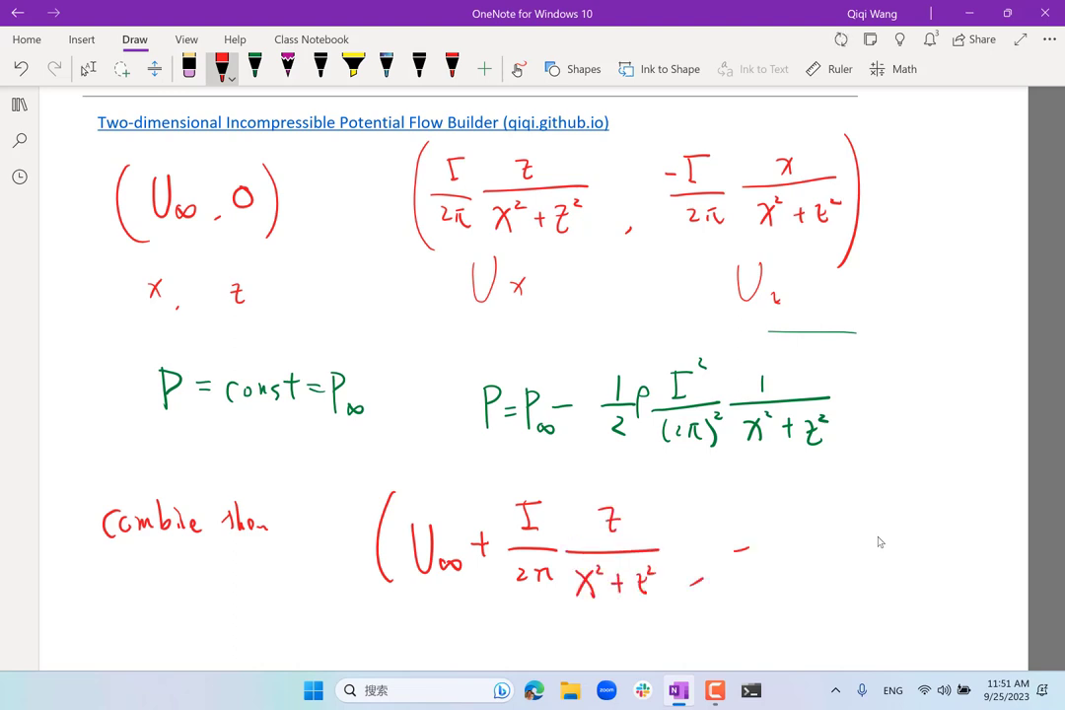
Add the second component −Γ/2π·x/(x²+z²) and close the velocity vector
mouse_move(781, 506)
mouse_down()
mouse_move(794, 505)
mouse_move(787, 529)
mouse_move(812, 554)
mouse_up()
mouse_move(778, 573)
mouse_down()
mouse_move(791, 588)
mouse_move(813, 574)
mouse_up()
drag(802, 576, 800, 589)
drag(868, 510, 884, 528)
mouse_move(883, 509)
mouse_down()
mouse_move(845, 545)
mouse_move(923, 542)
mouse_up()
mouse_move(846, 569)
mouse_down()
mouse_move(858, 585)
mouse_move(845, 587)
mouse_up()
mouse_move(864, 564)
mouse_down()
mouse_move(893, 579)
mouse_move(887, 586)
mouse_up()
drag(900, 570, 915, 588)
drag(918, 565, 928, 575)
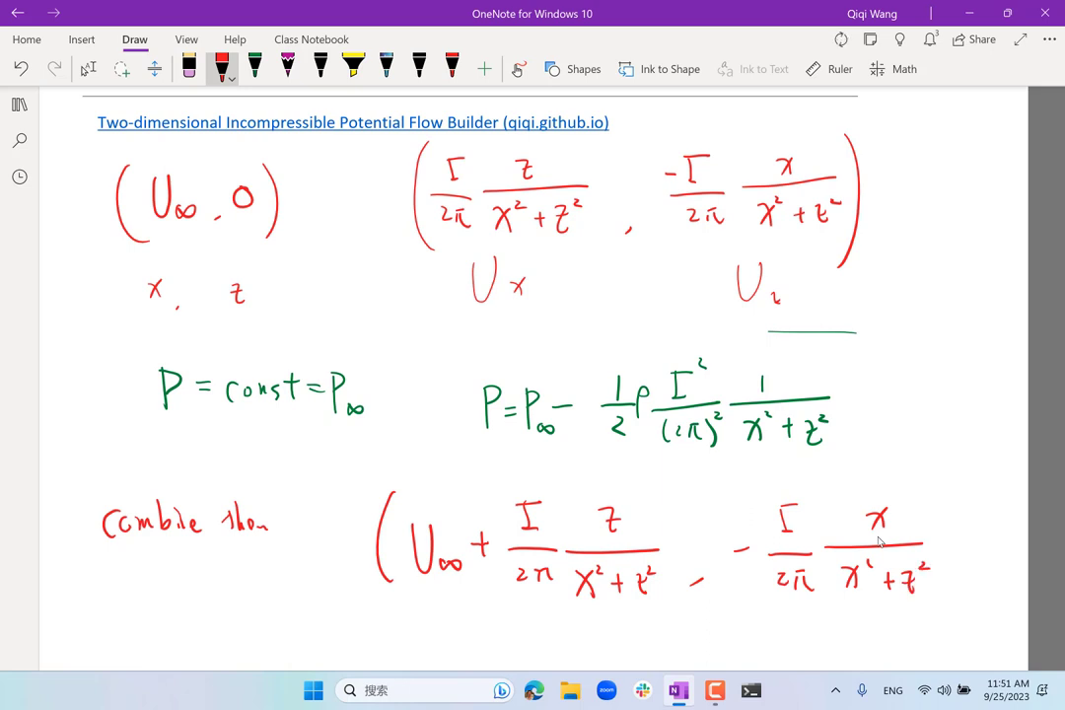
drag(934, 503, 936, 600)
click(255, 67)
scroll(880, 541, down, 1)
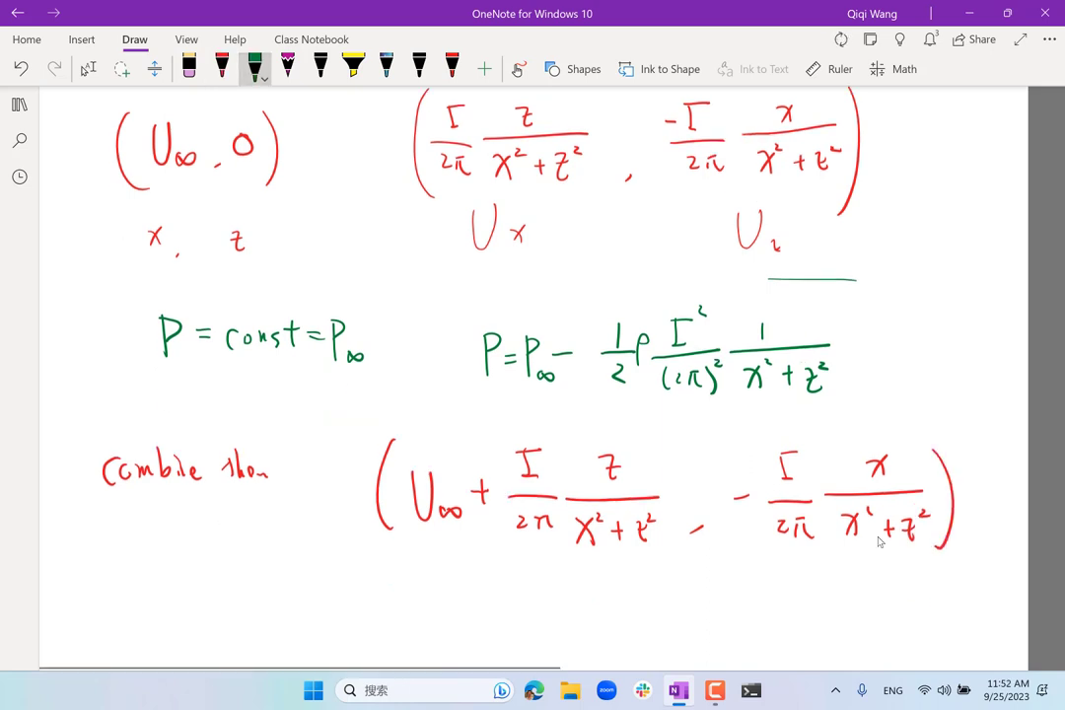
Write 'P = ?' in green ink, then follow the Flow Builder web app link
mouse_move(289, 574)
mouse_down()
mouse_move(291, 619)
mouse_move(292, 603)
mouse_move(358, 588)
mouse_move(360, 605)
mouse_move(414, 621)
mouse_up()
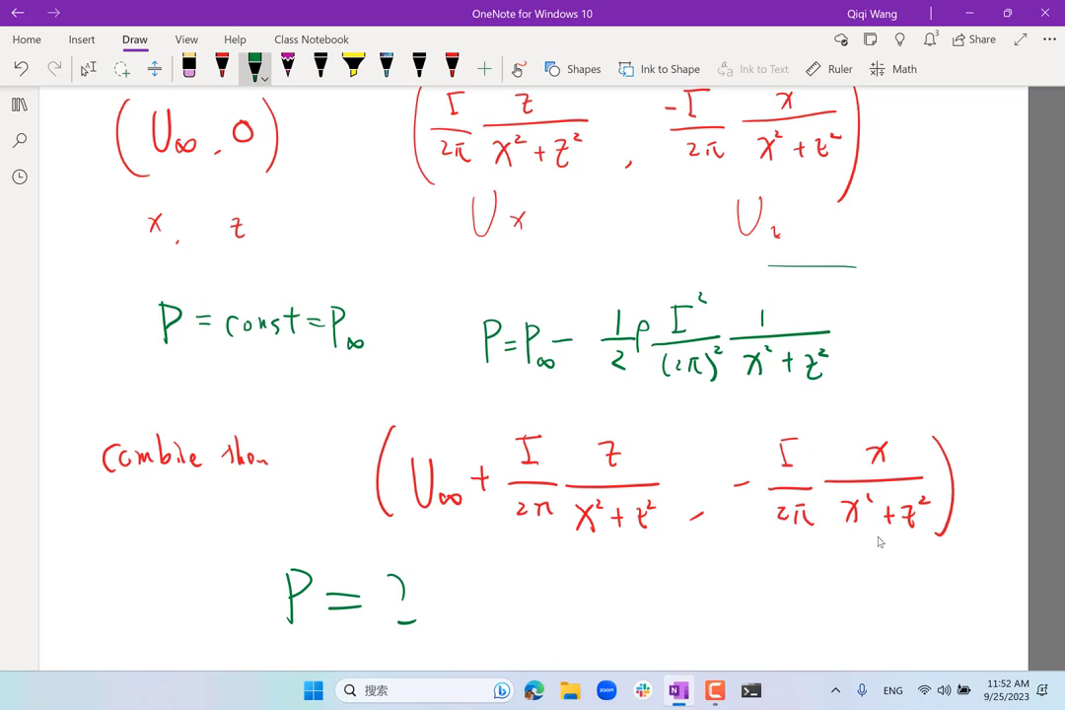
key(Escape)
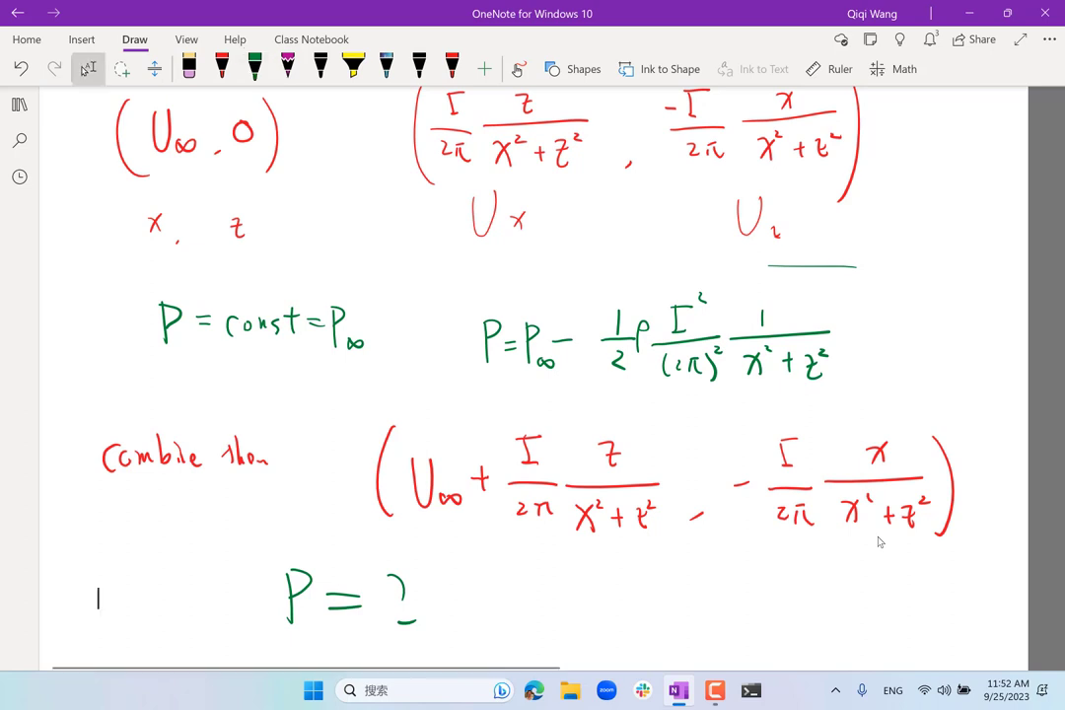
scroll(879, 540, up, 3)
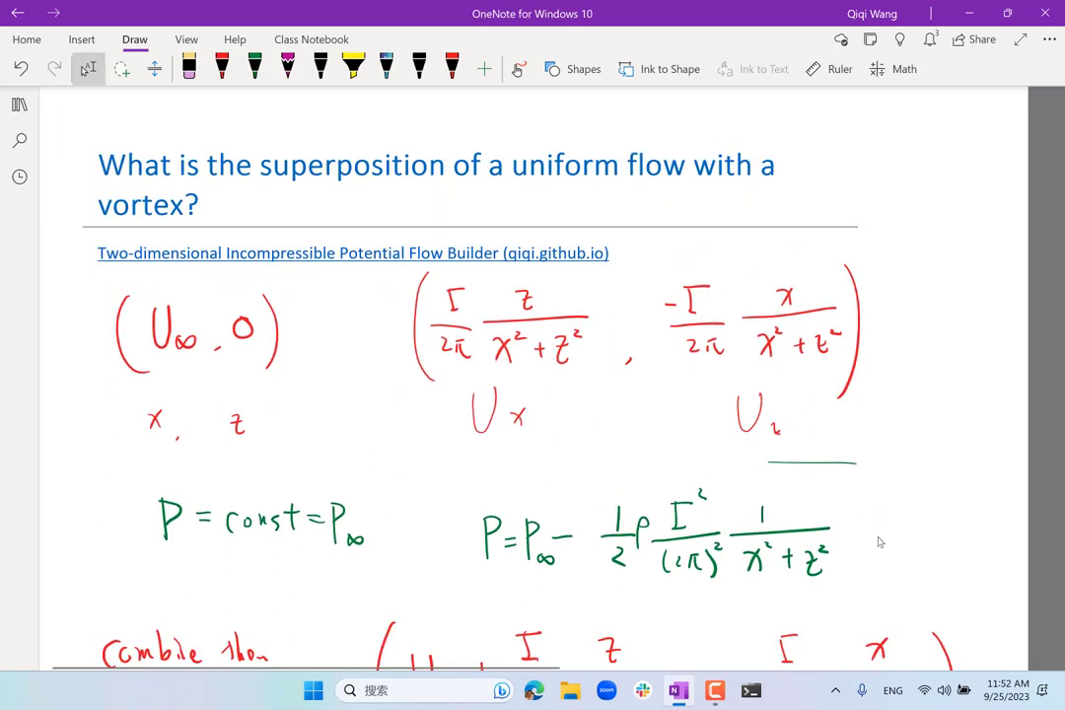
click(396, 252)
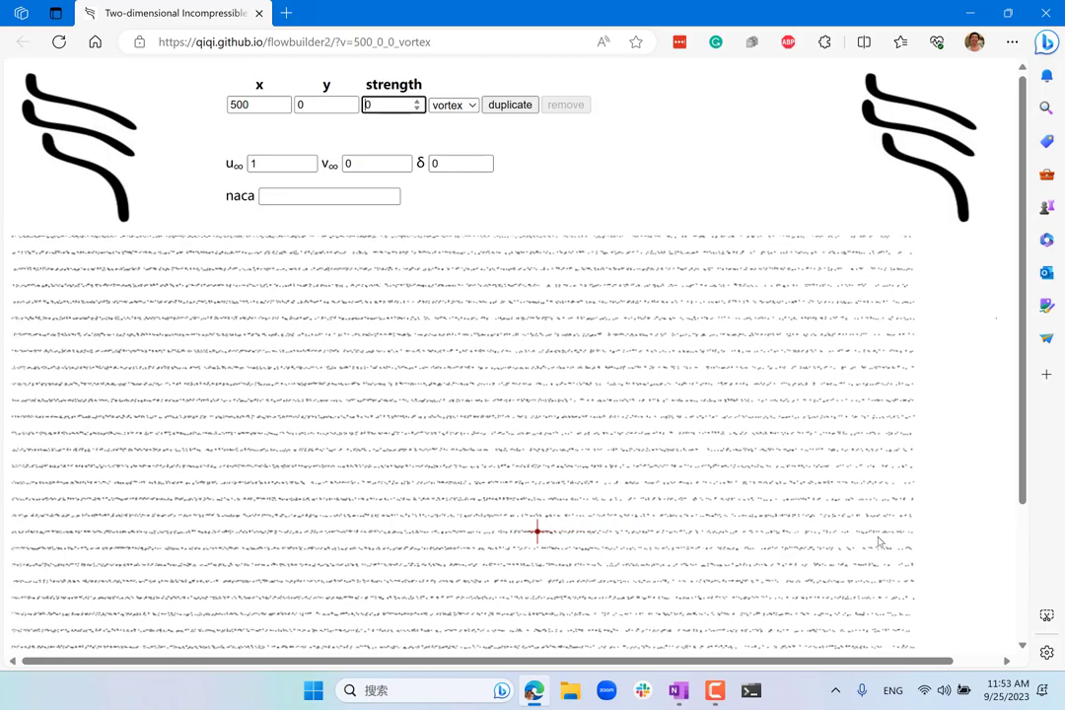
Change the x 500 vortex's strength to -100, then return to OneNote
text(-100)
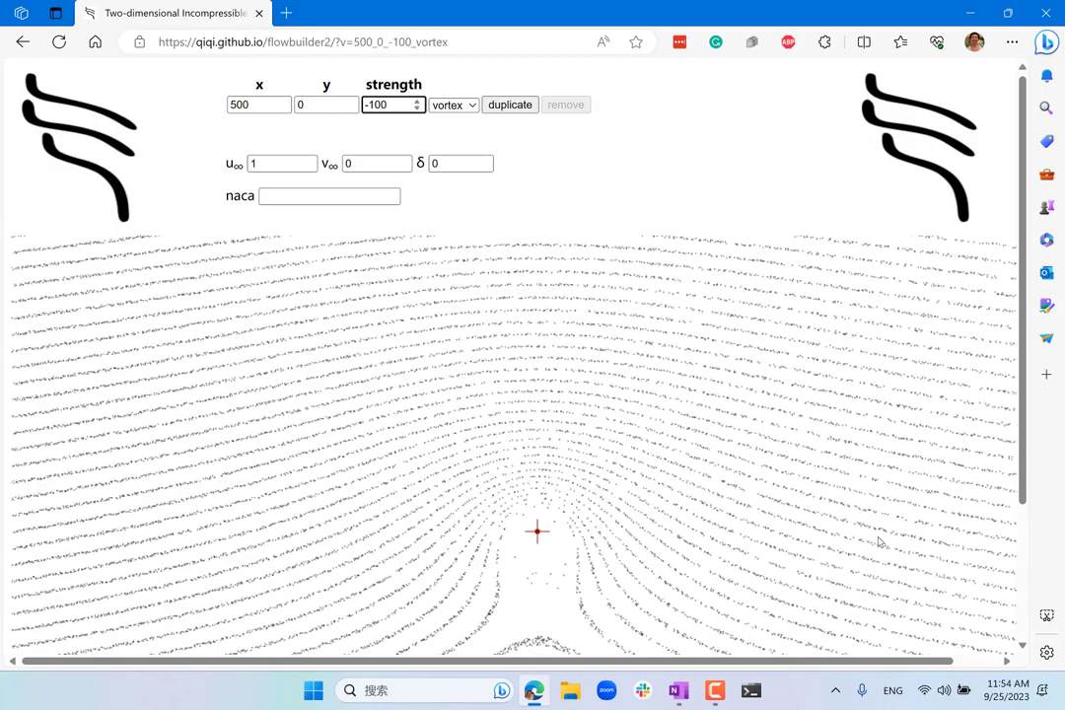
key(alt+Tab)
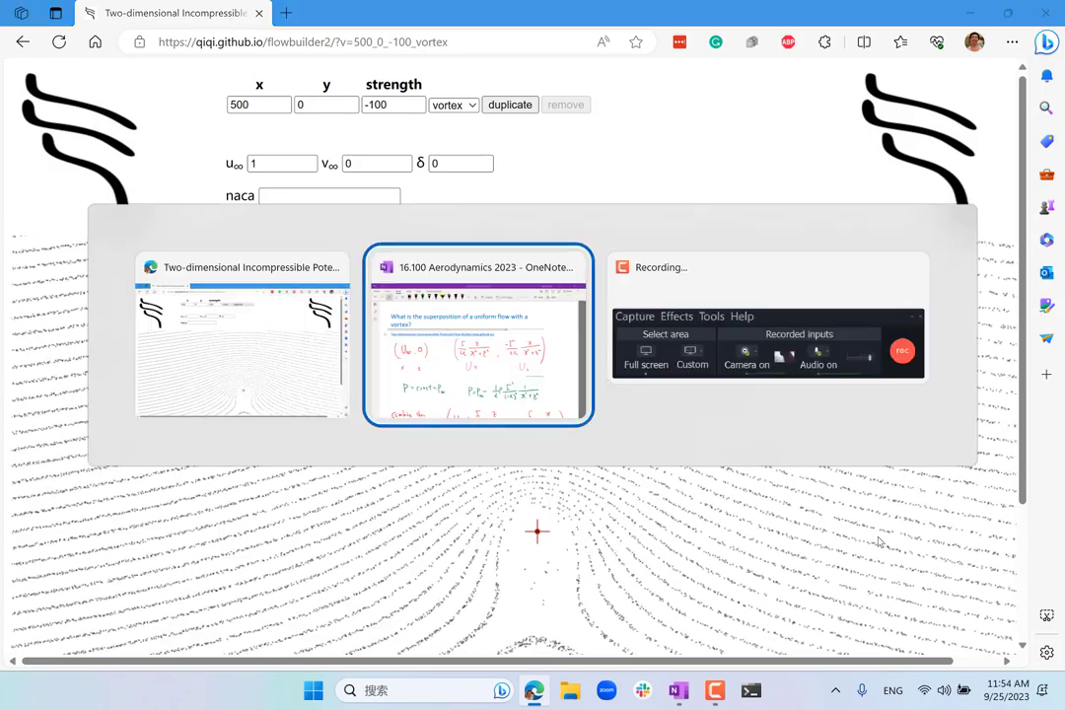
scroll(879, 540, down, 4)
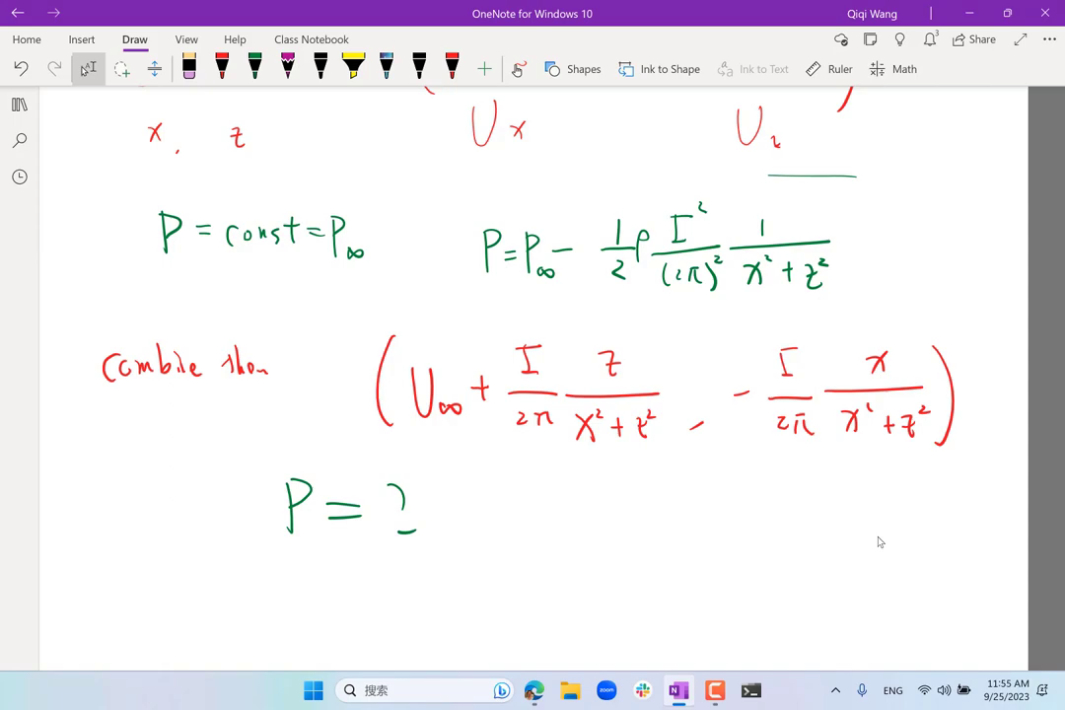
key(alt+Tab)
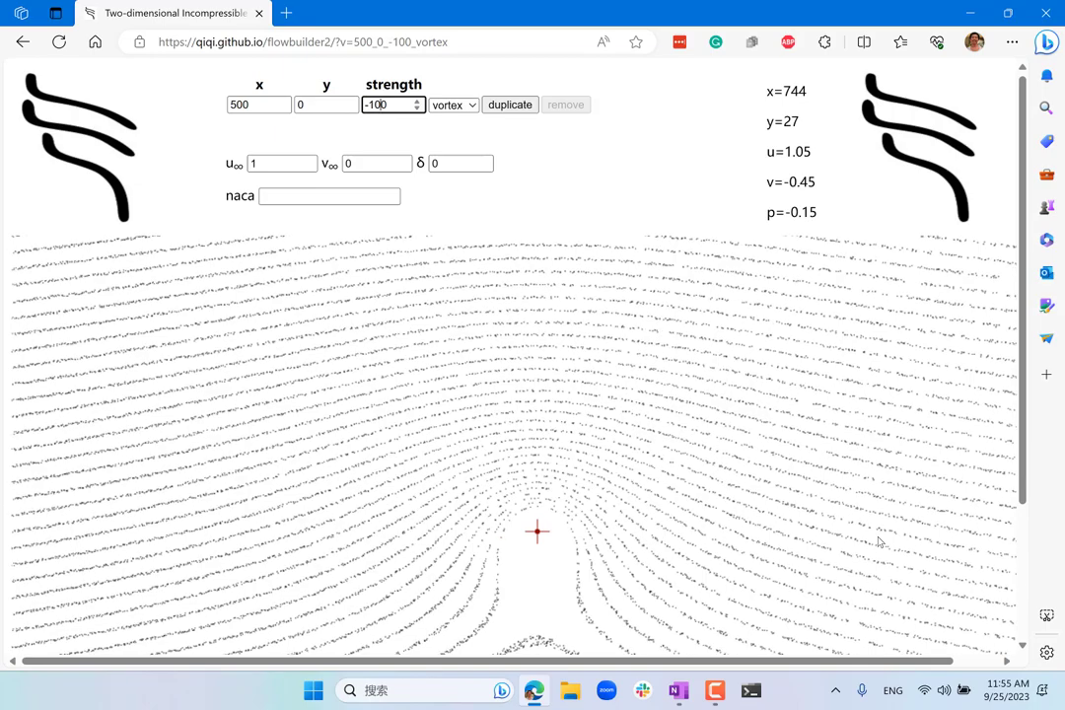
Scroll down to watch the particle field around the -100 vortex at x 500
scroll(878, 540, down, 1)
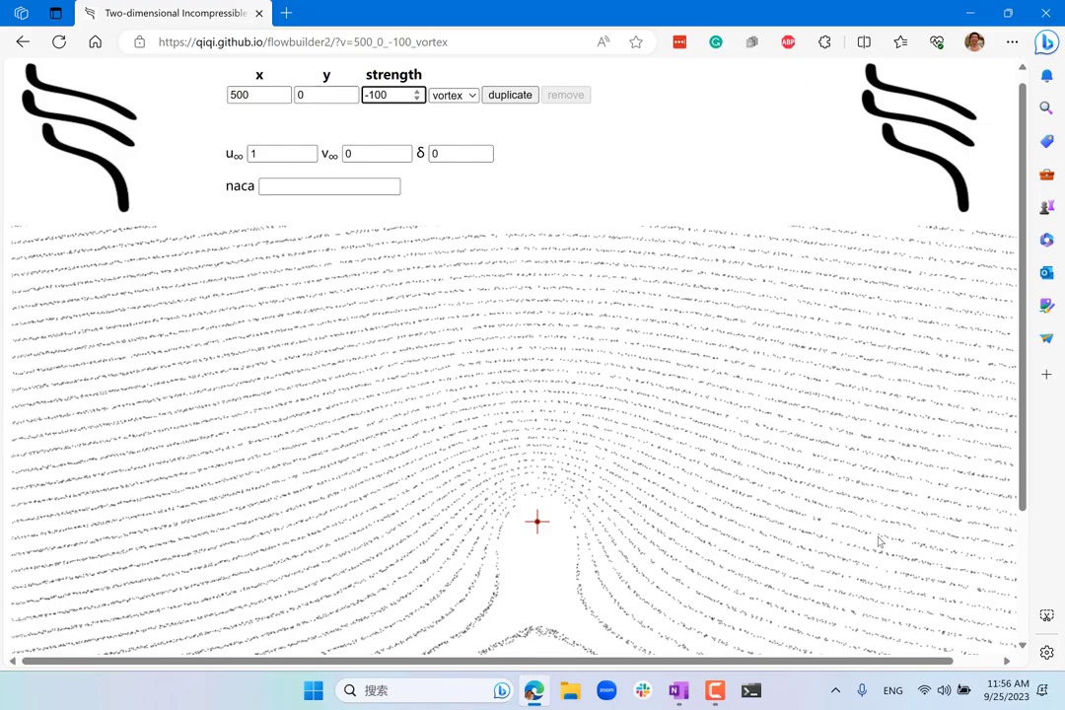
Duplicate the vortex and place the copy at x 400, y 0 with strength -100
key(Tab)
key(Tab)
key(Return)
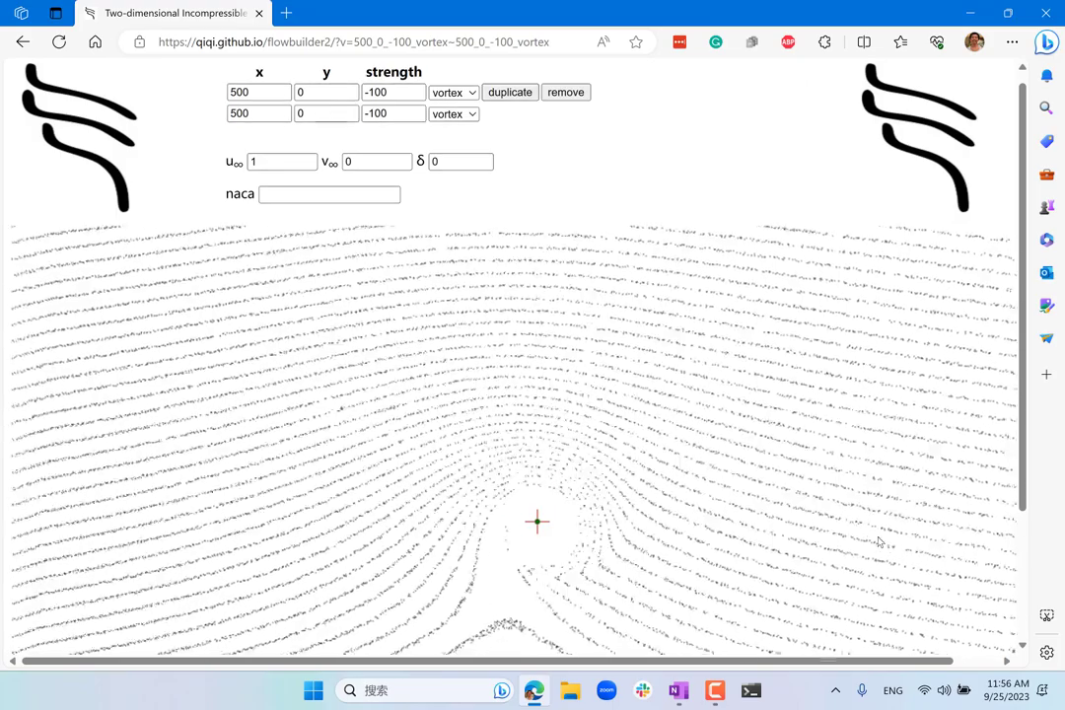
key(Tab)
key(Tab)
key(Tab)
text(100)
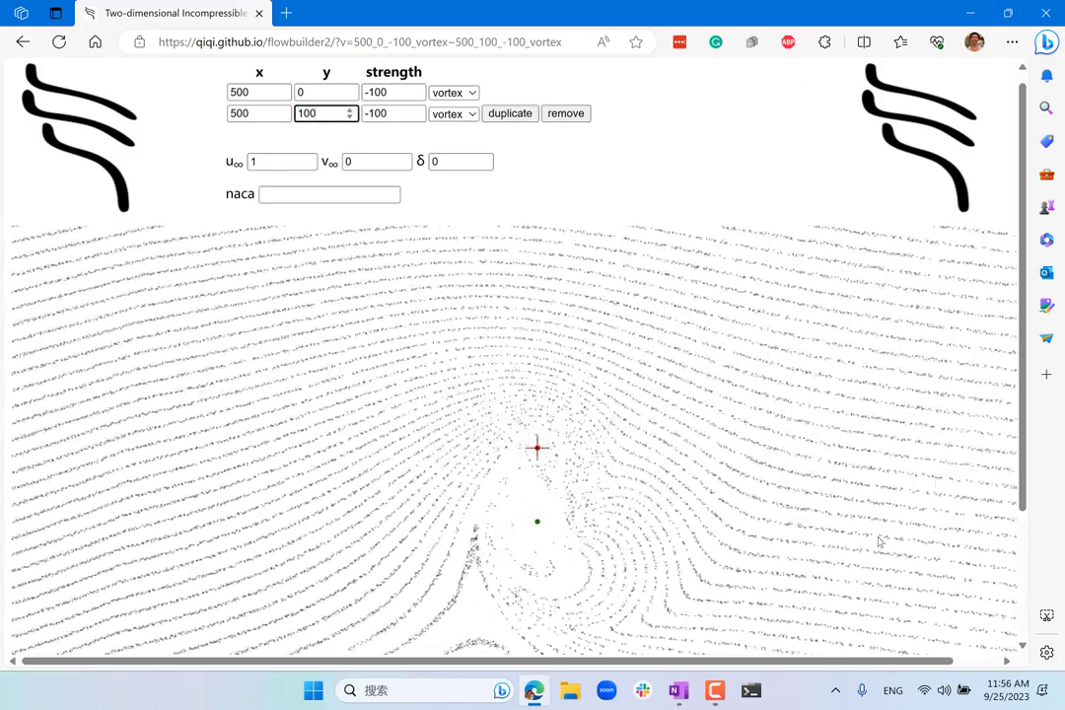
key(ctrl+a)
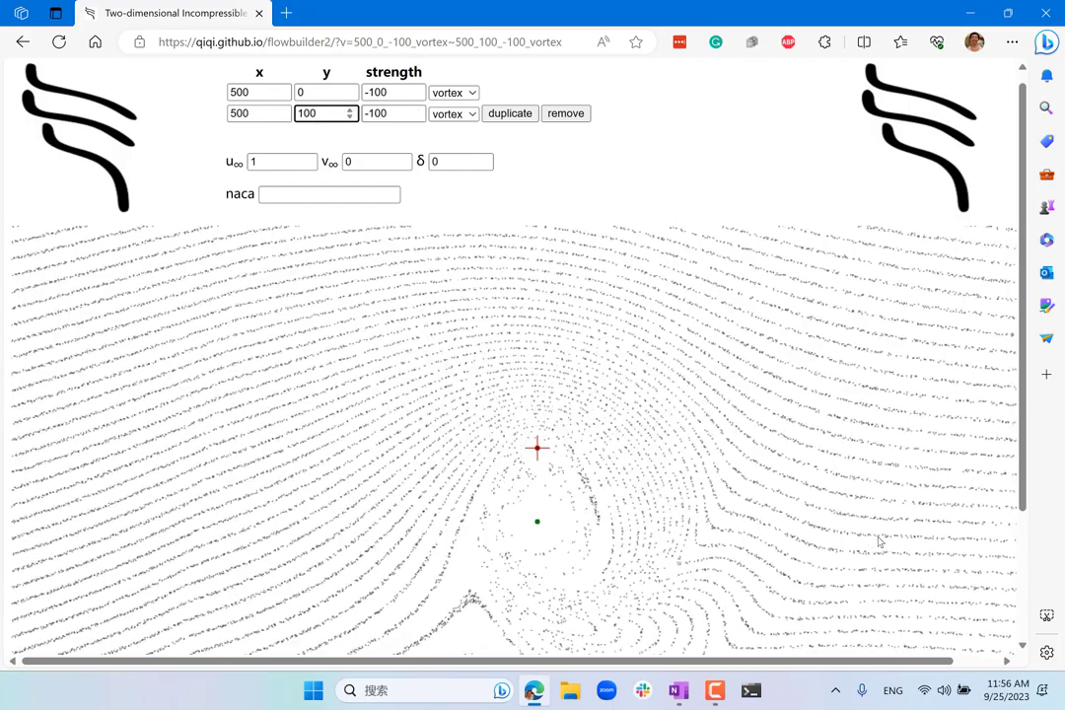
text(0)
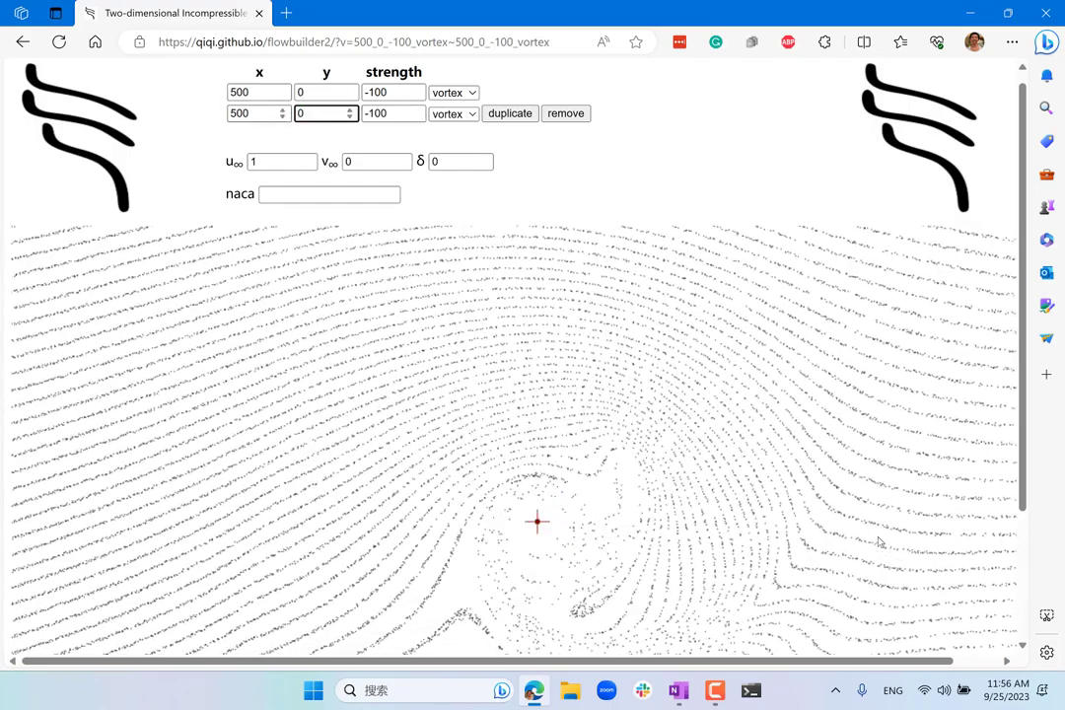
key(shift+Tab)
text(4)
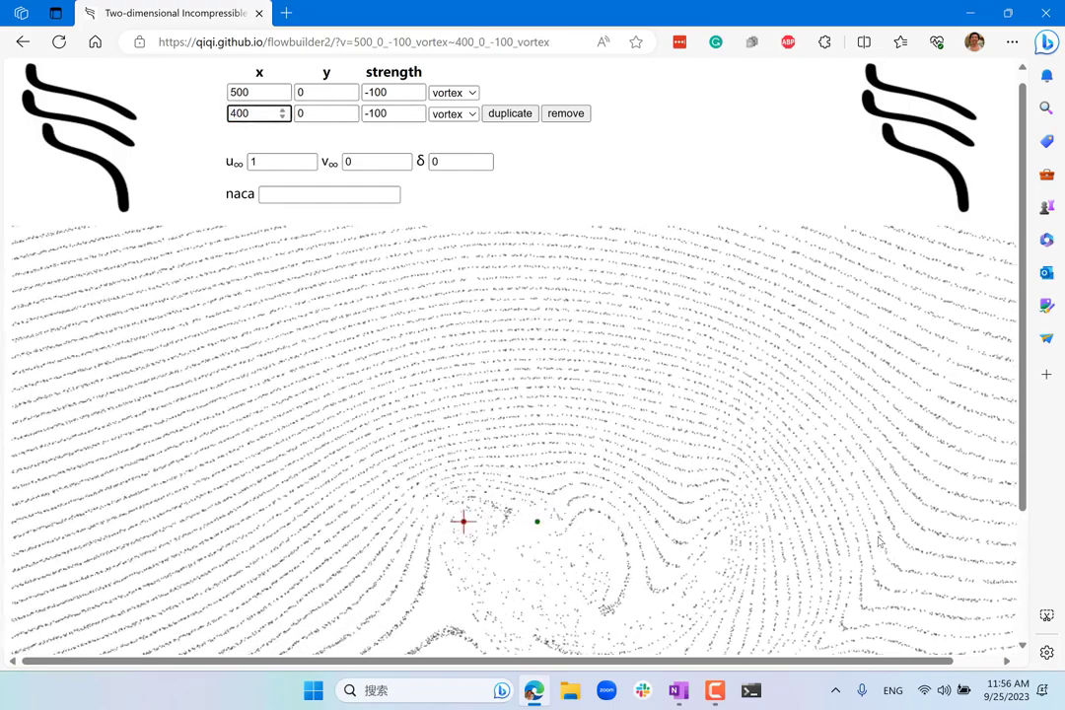
click(877, 540)
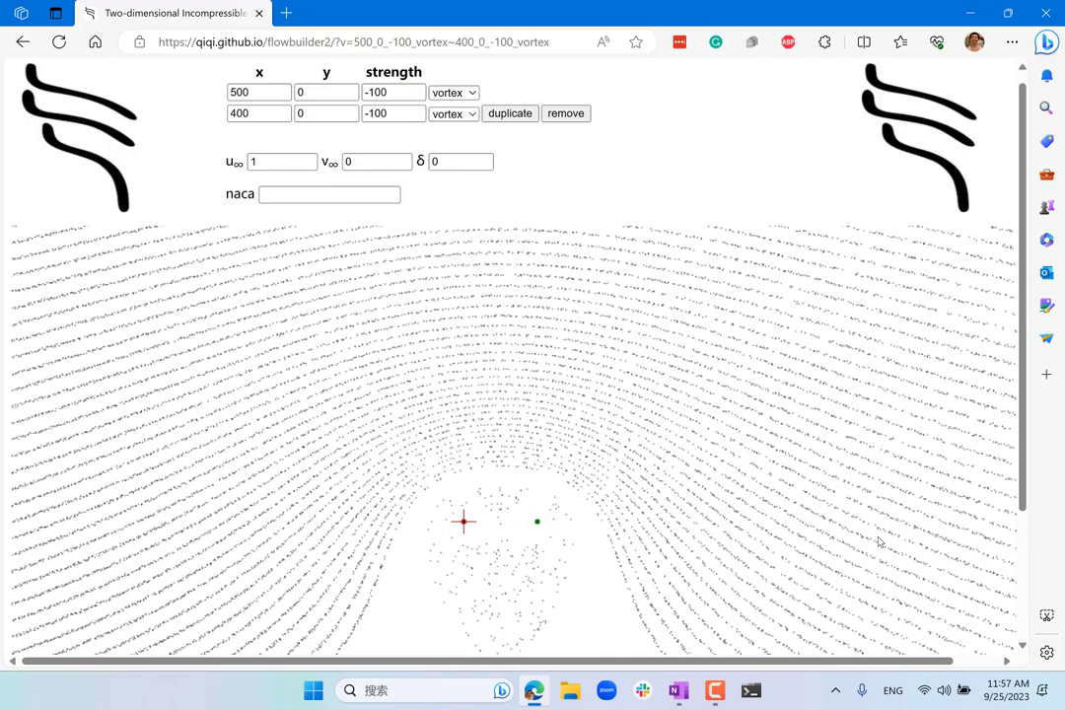
scroll(878, 541, down, 1)
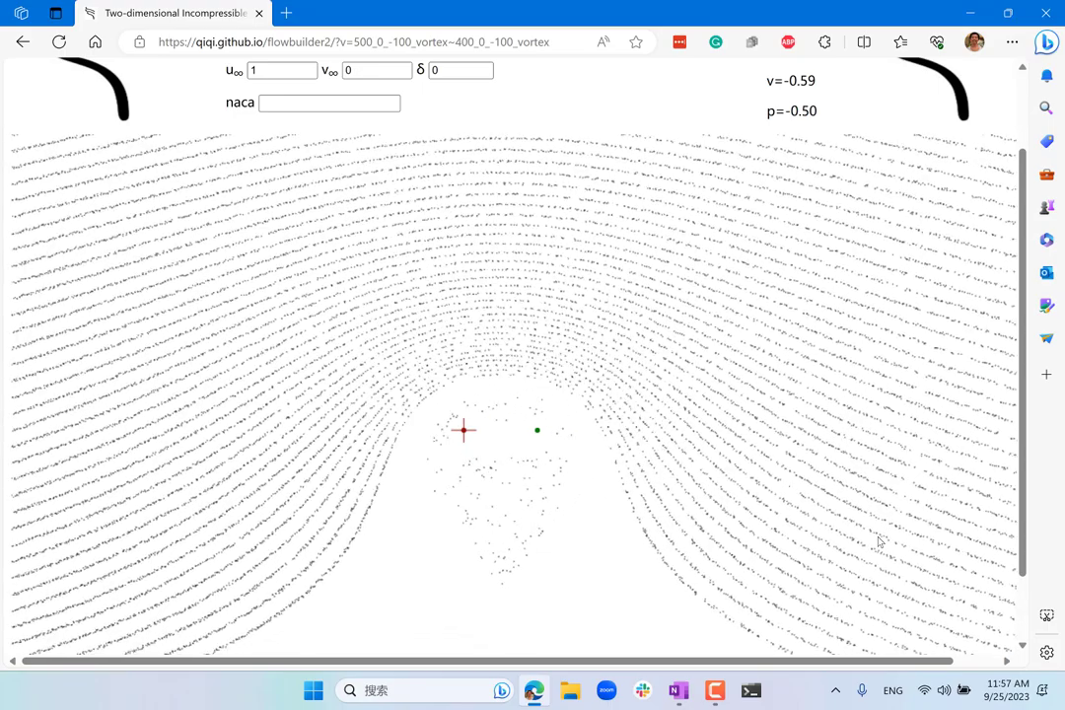
scroll(877, 541, up, 1)
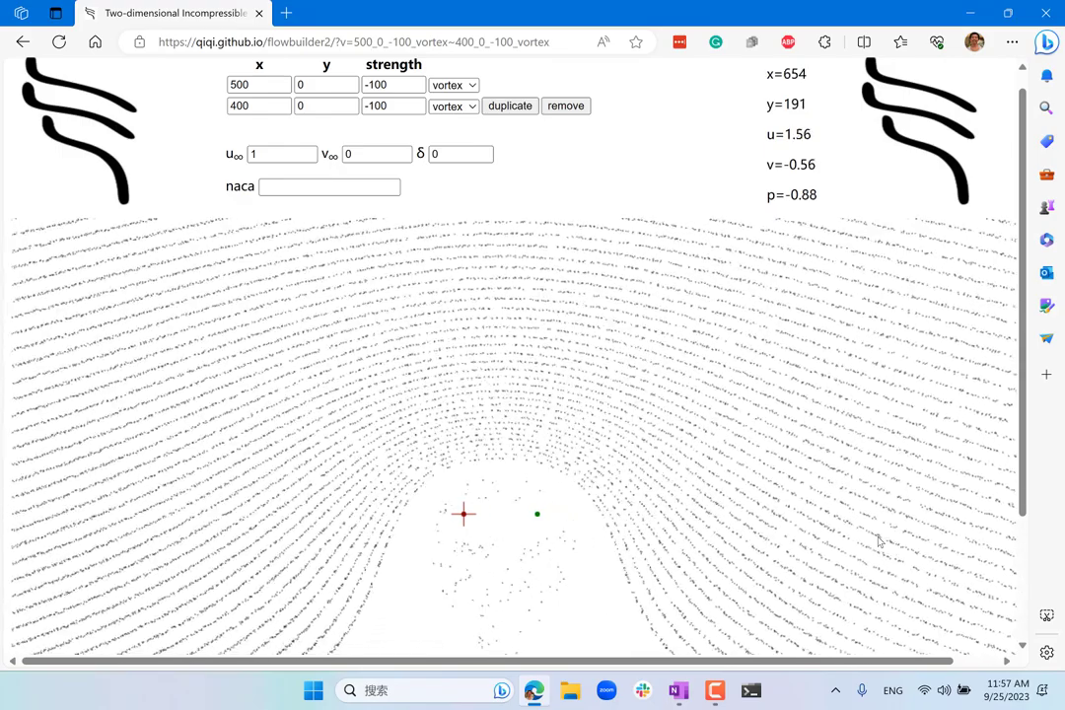
scroll(877, 540, down, 1)
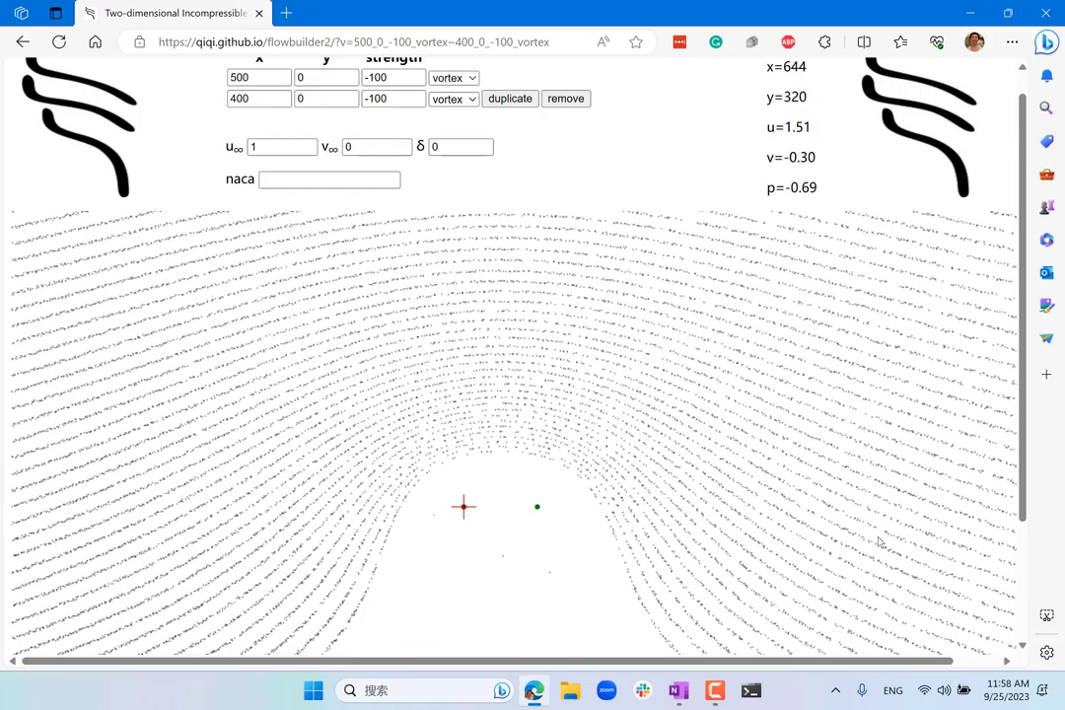
scroll(878, 541, down, 1)
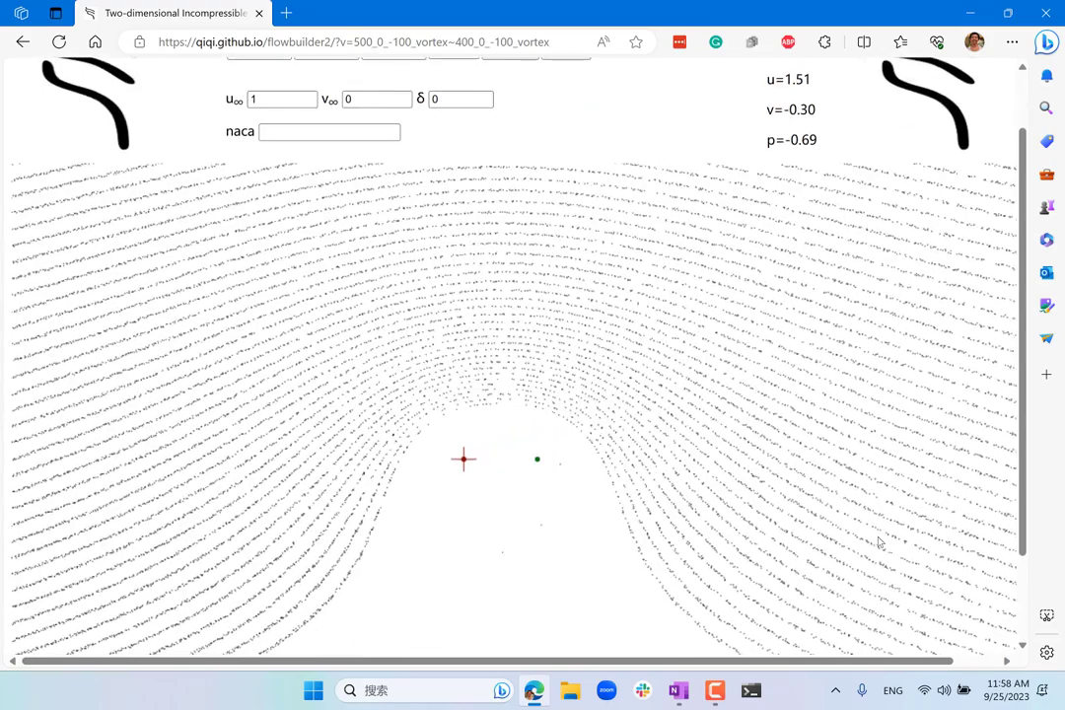